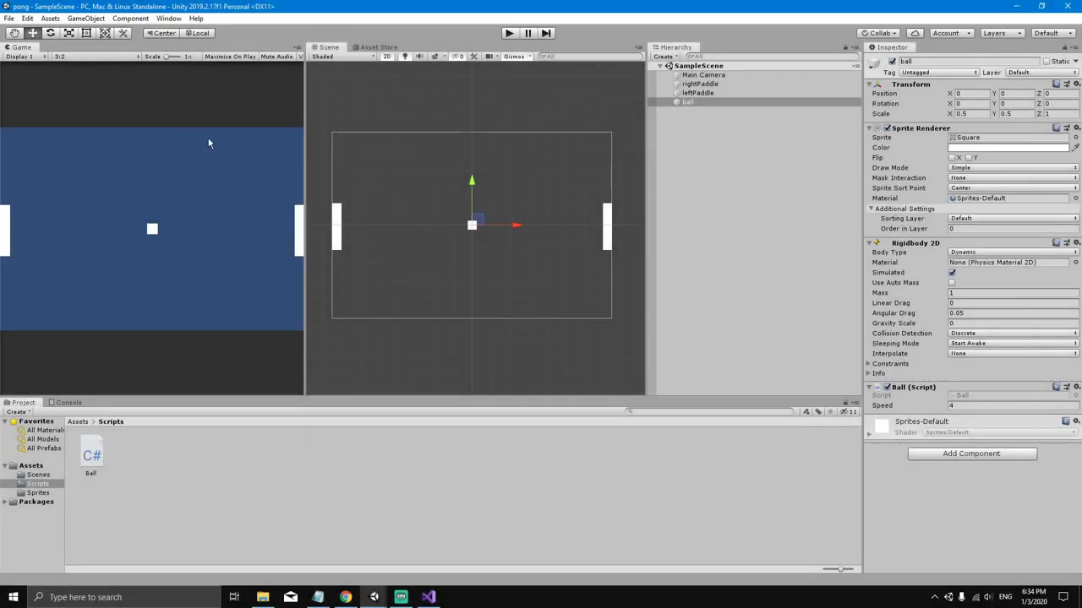
# Create an empty object, reset its Transform to the origin, and rename it topWall.
pyautogui.rightClick(683, 131)
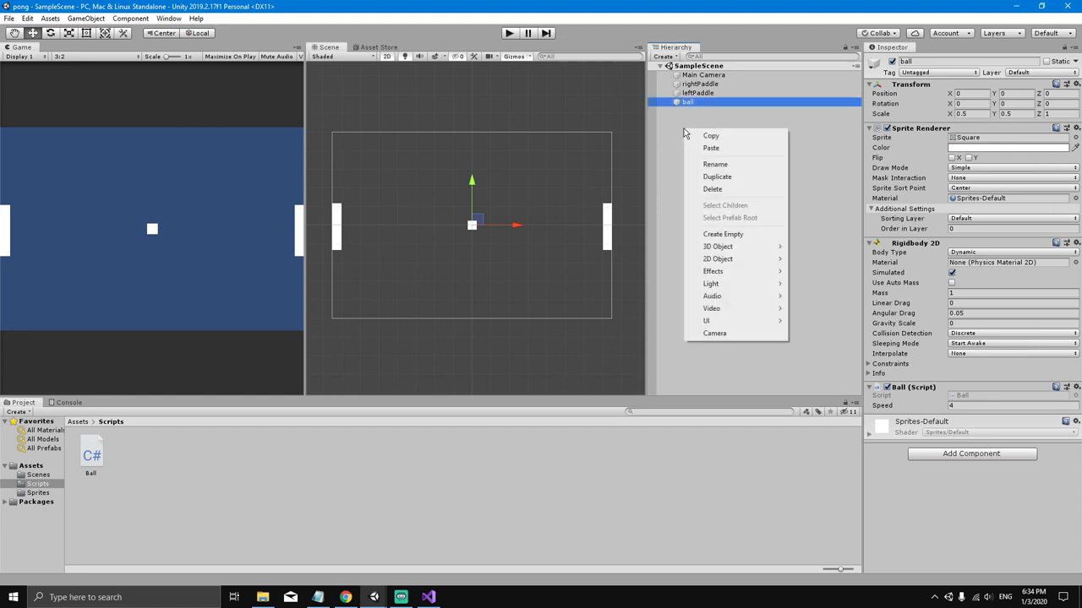
pyautogui.click(746, 240)
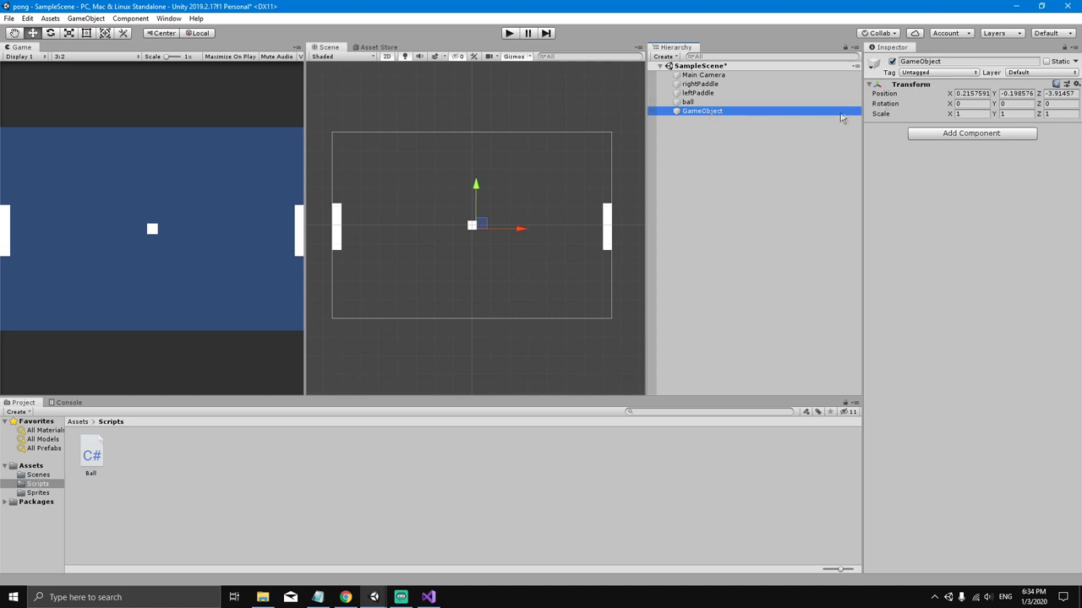
pyautogui.rightClick(922, 85)
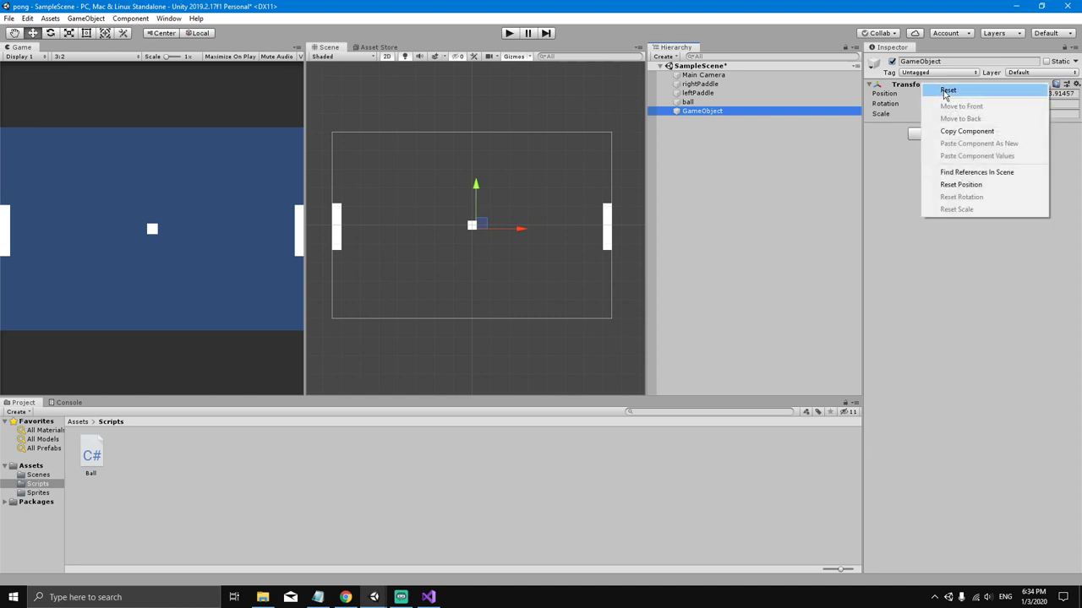
pyautogui.click(946, 91)
pyautogui.click(946, 60)
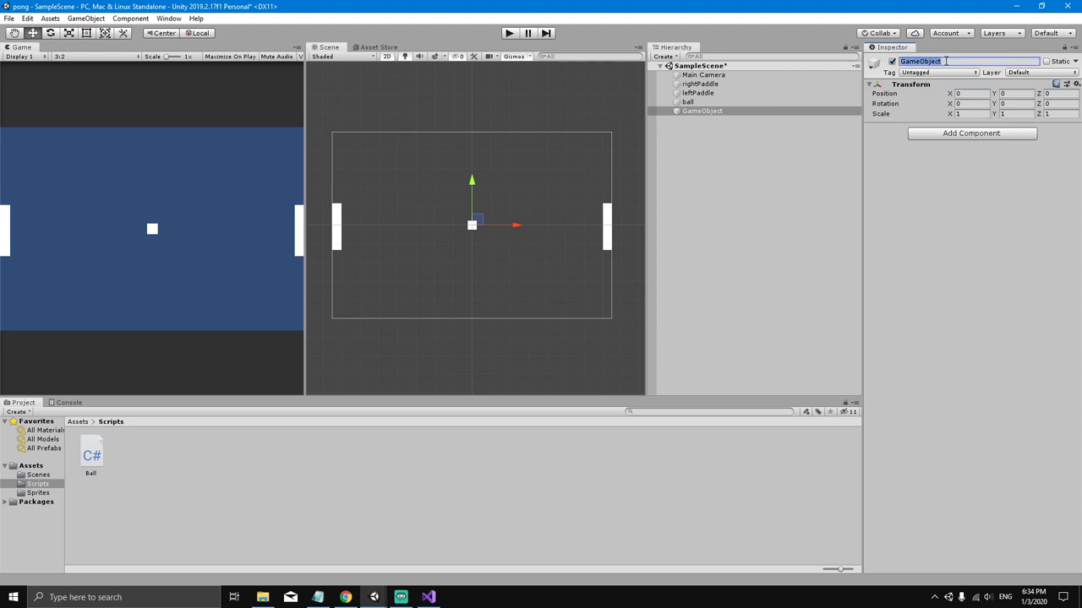
pyautogui.write('topWall')
pyautogui.click(947, 135)
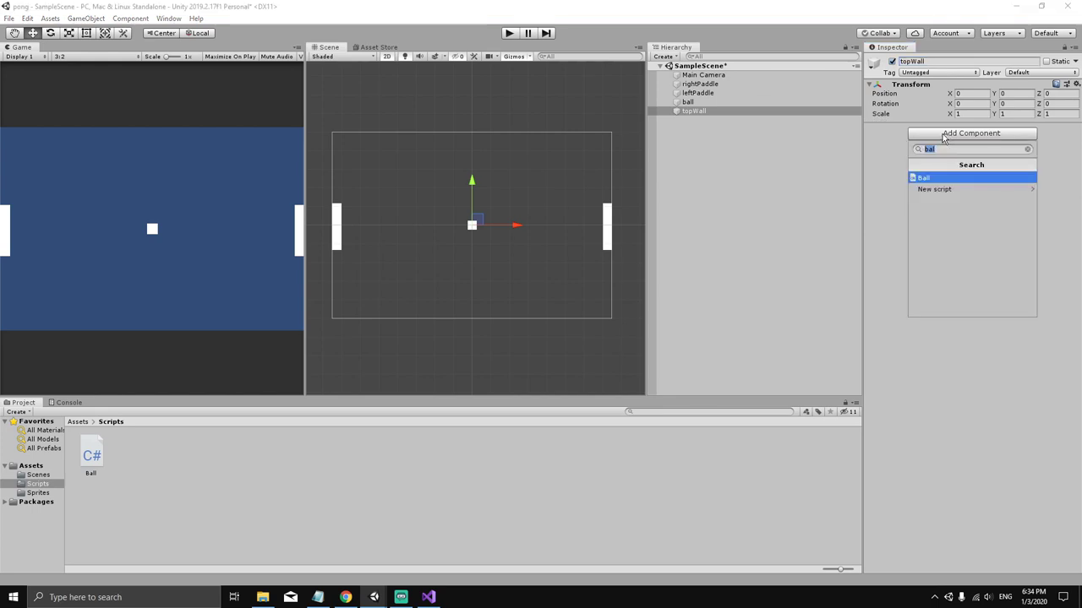
# Search components for 'box' and add a Box Collider 2D to topWall.
pyautogui.write('box')
pyautogui.press('Down')
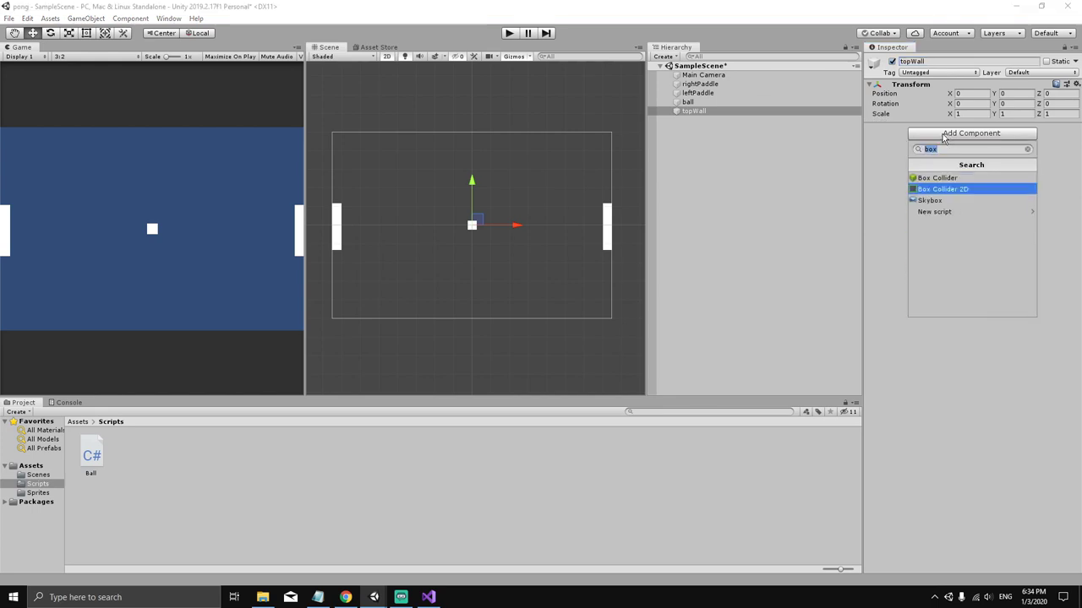
pyautogui.press('Return')
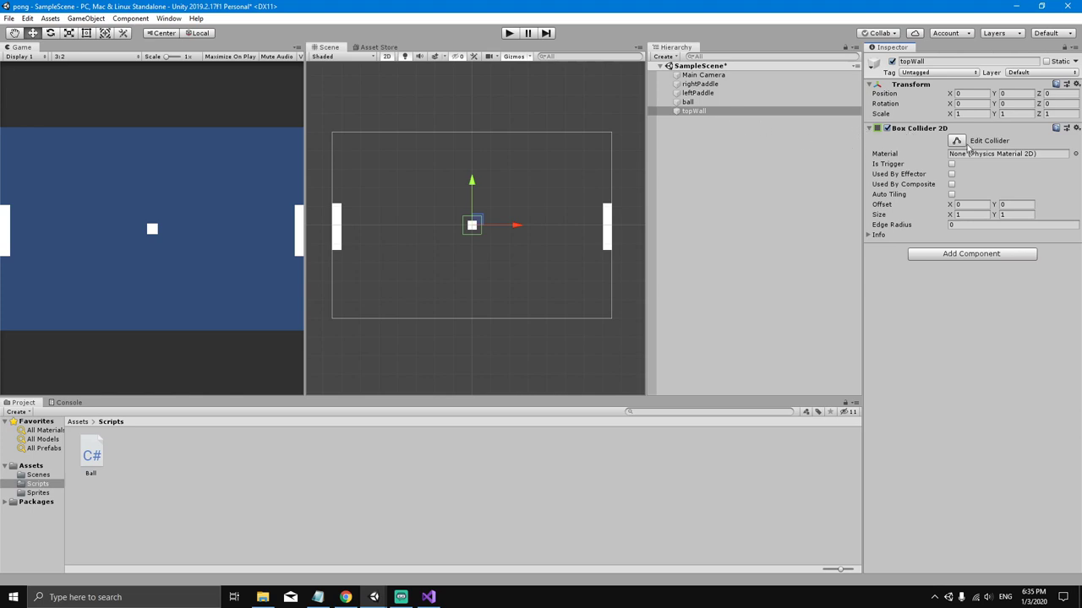
# Move topWall above the play area by setting its Position Y to 5.5.
pyautogui.moveTo(473, 185); pyautogui.dragTo(490, 104)
pyautogui.scroll(3, 504, 175)
pyautogui.moveTo(518, 182); pyautogui.dragTo(491, 200, button='middle')
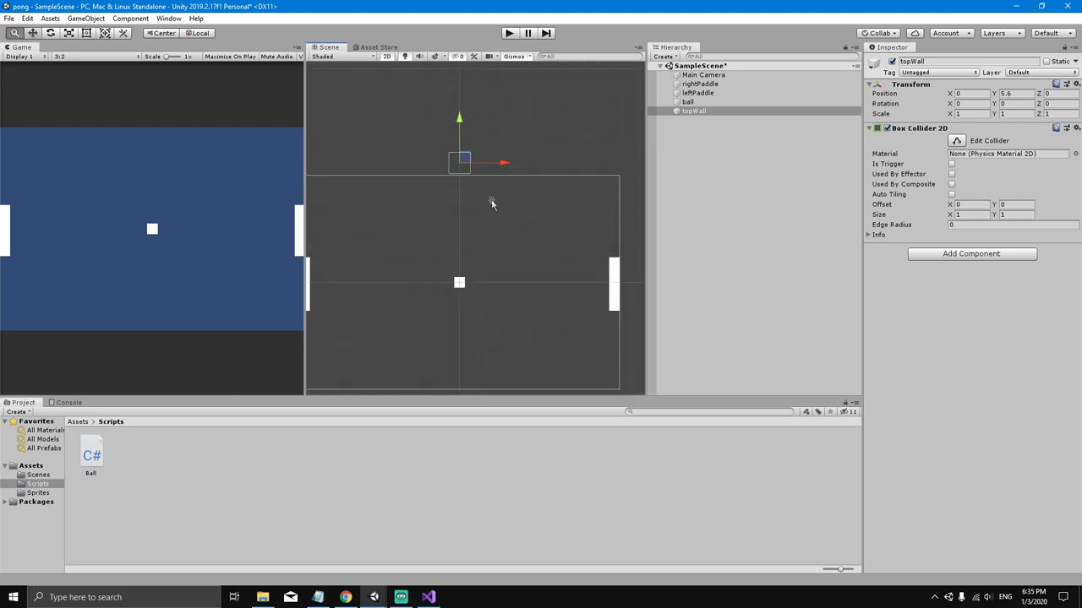
pyautogui.moveTo(458, 117); pyautogui.dragTo(458, 119)
pyautogui.scroll(-1, 512, 193)
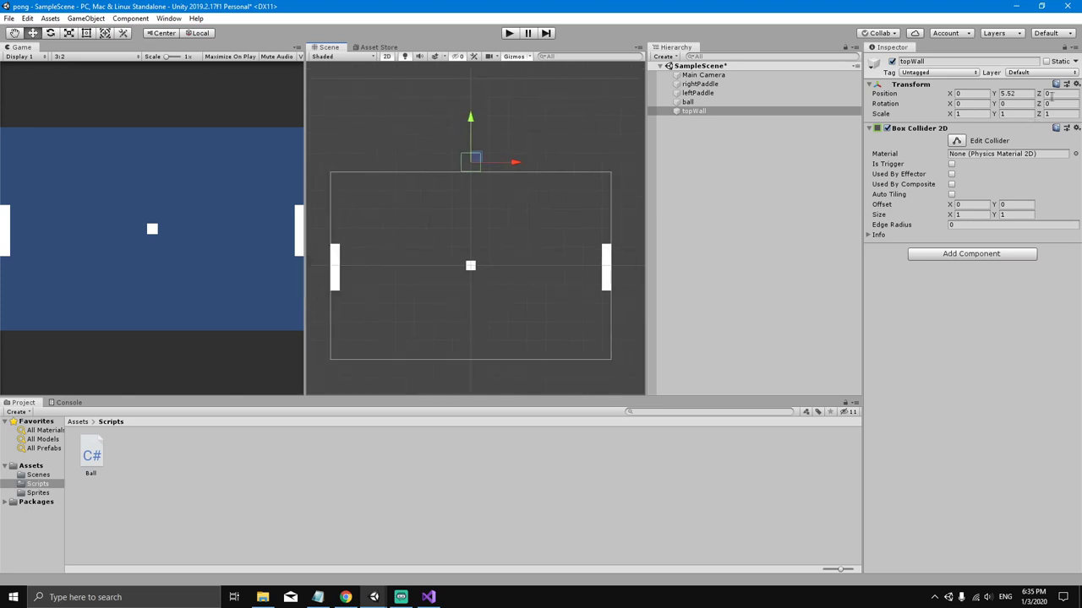
pyautogui.click(1023, 94)
pyautogui.write('5')
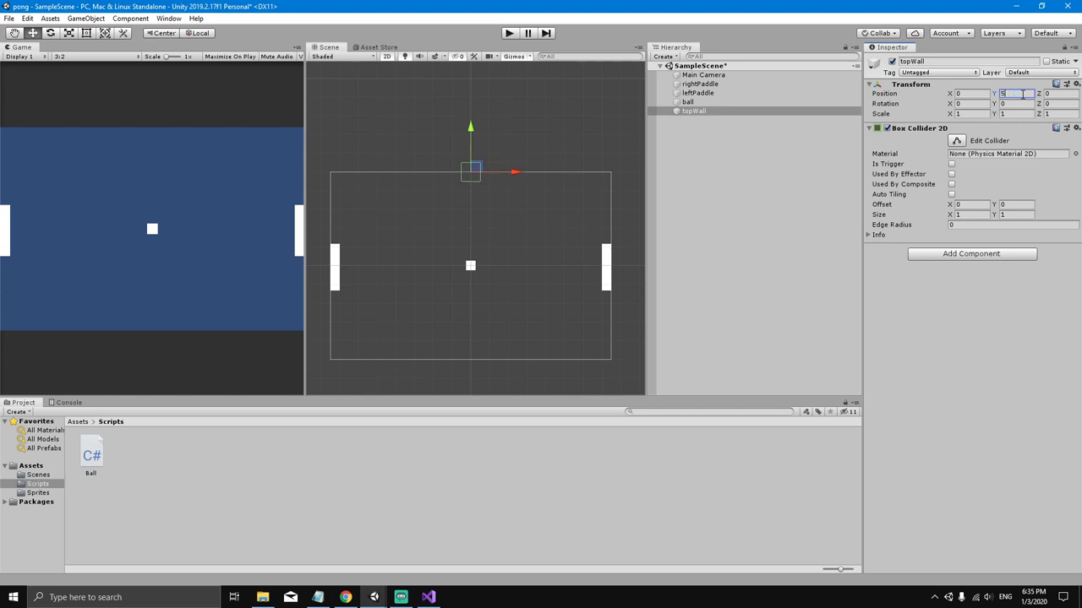
pyautogui.write('.5')
# Stretch topWall's Box Collider 2D Size X to about 16.43.
pyautogui.scroll(5, 459, 173)
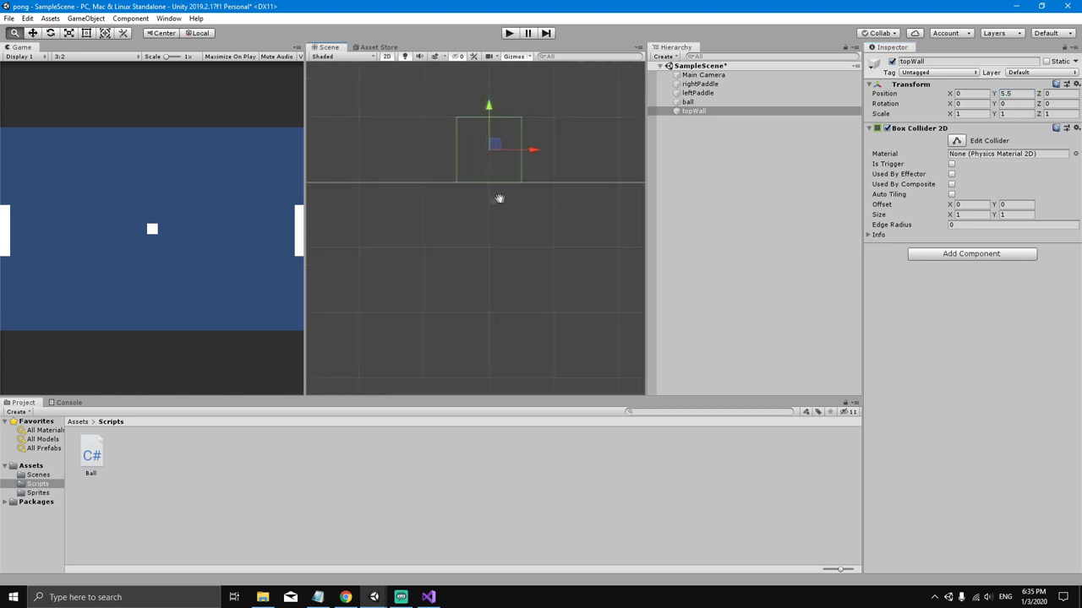
pyautogui.scroll(3, 441, 204)
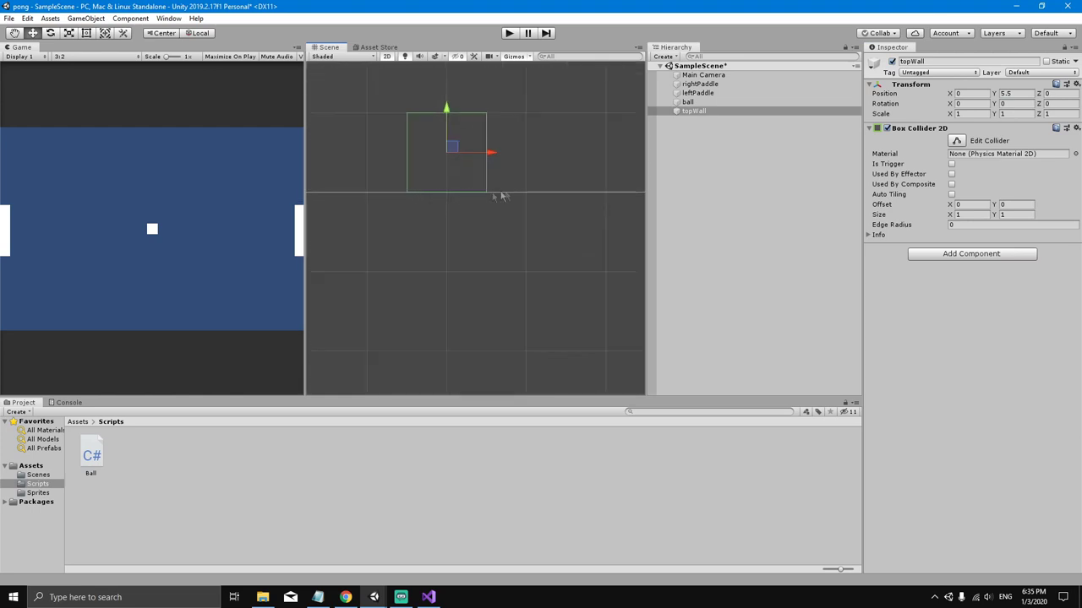
pyautogui.scroll(-5, 507, 196)
pyautogui.scroll(-4, 507, 214)
pyautogui.moveTo(515, 248); pyautogui.dragTo(492, 202, button='middle')
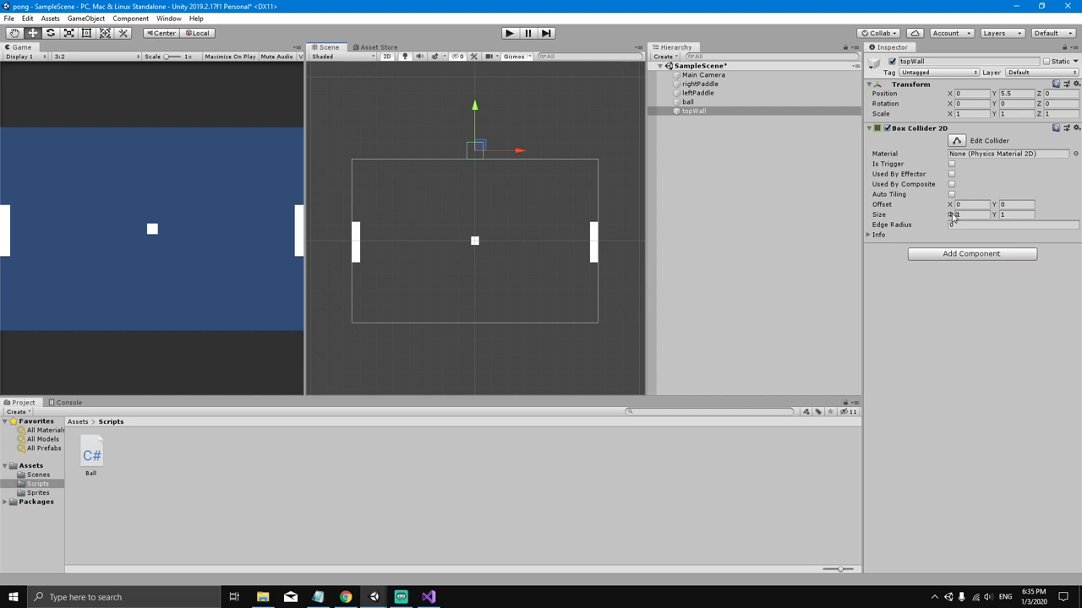
pyautogui.moveTo(948, 222); pyautogui.dragTo(174, 209)
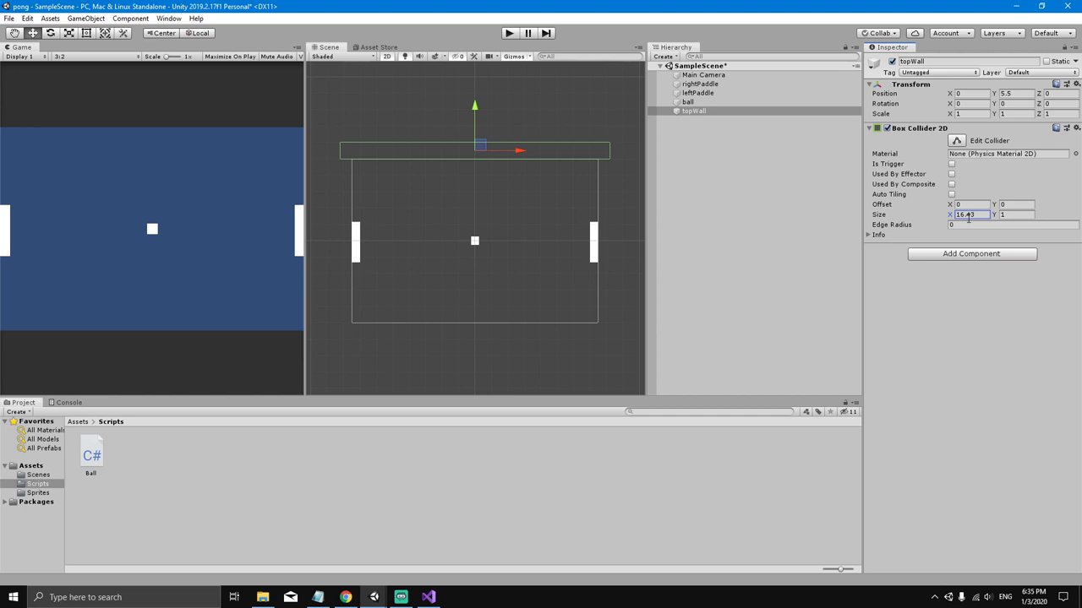
pyautogui.click(698, 114)
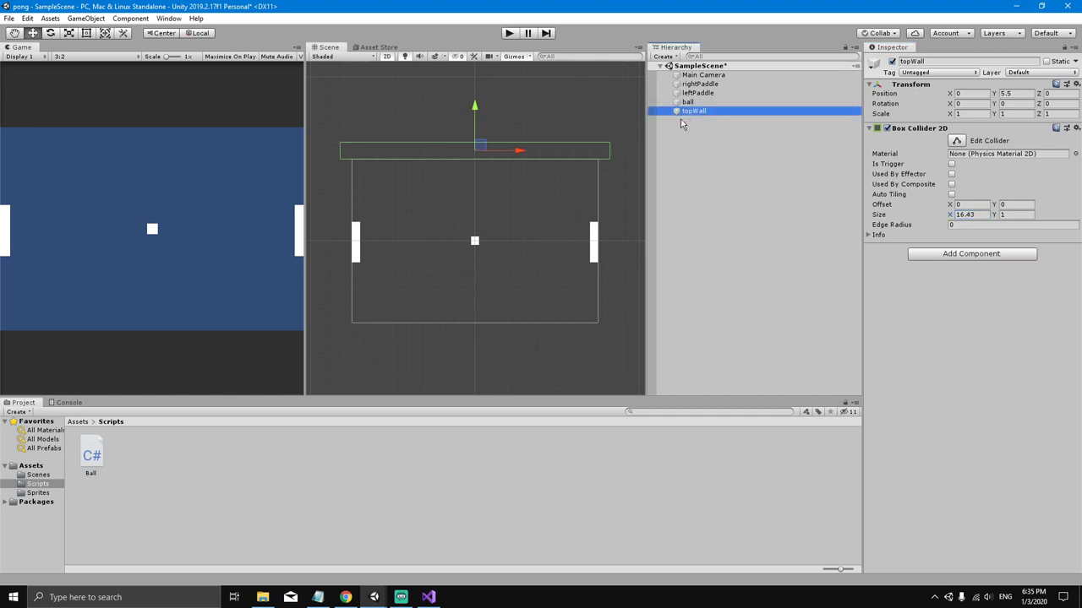
# Duplicate topWall, rename the copy bottomWall, and set its Position Y to -5.5.
pyautogui.hotkey('ctrl', 'd')
pyautogui.click(936, 62)
pyautogui.write('bottomWal')
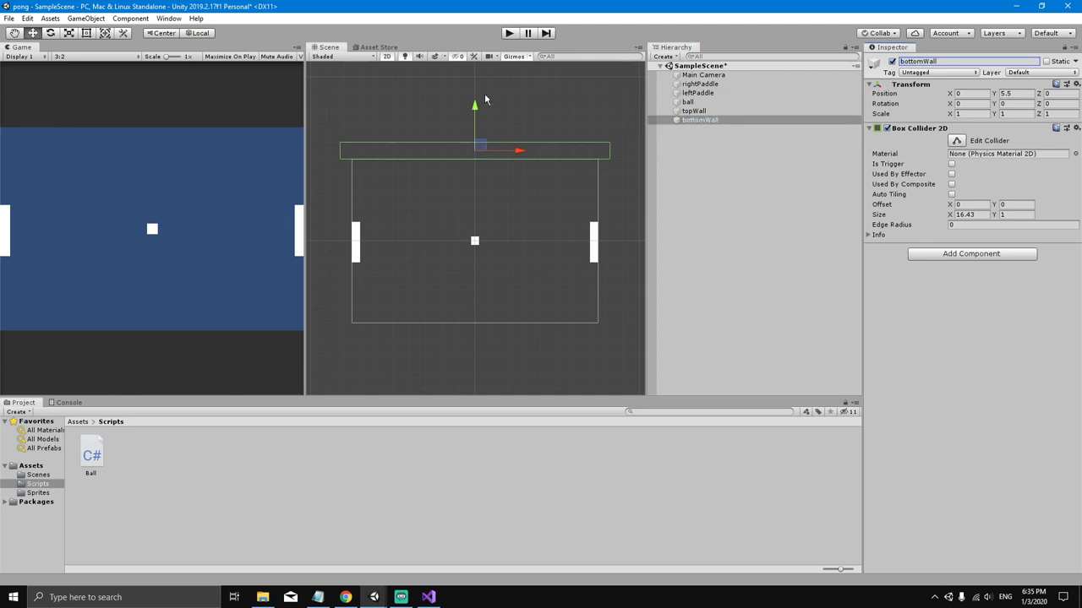
pyautogui.moveTo(479, 108); pyautogui.dragTo(496, 298)
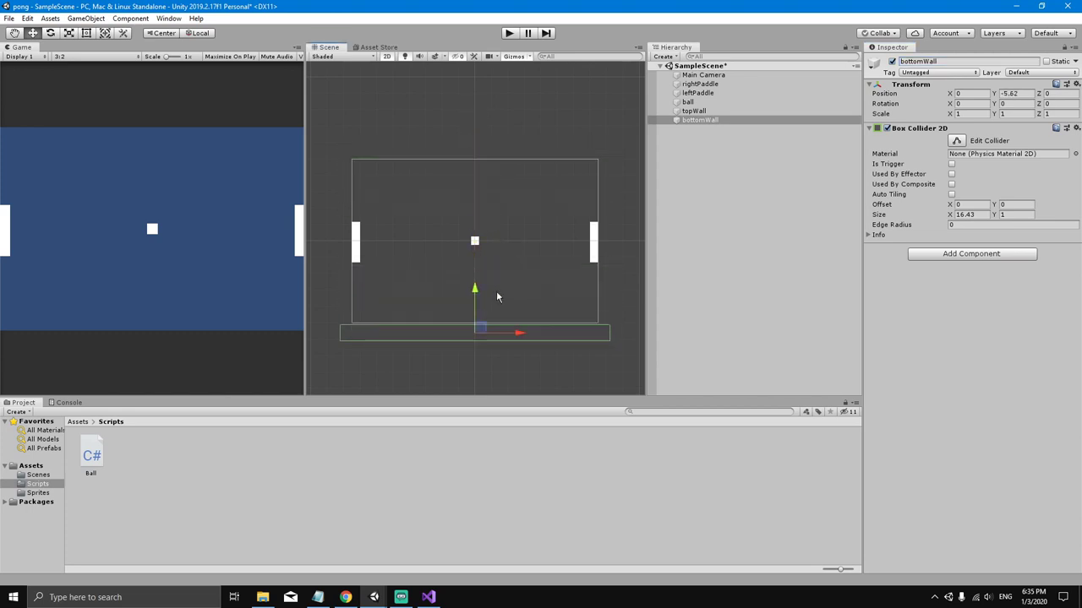
pyautogui.click(1028, 94)
pyautogui.write('-')
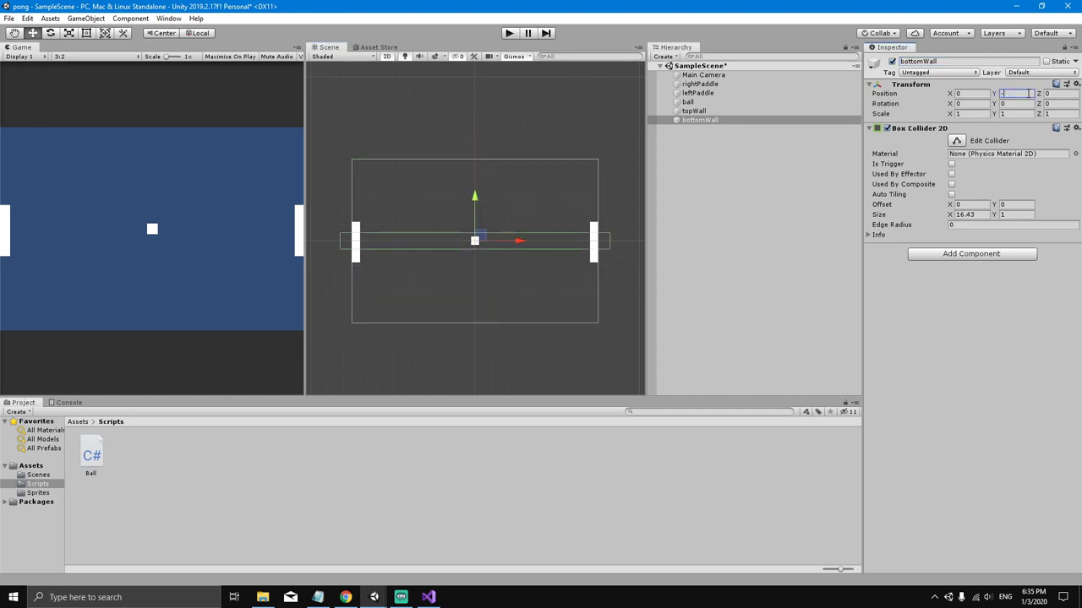
pyautogui.write('5.5')
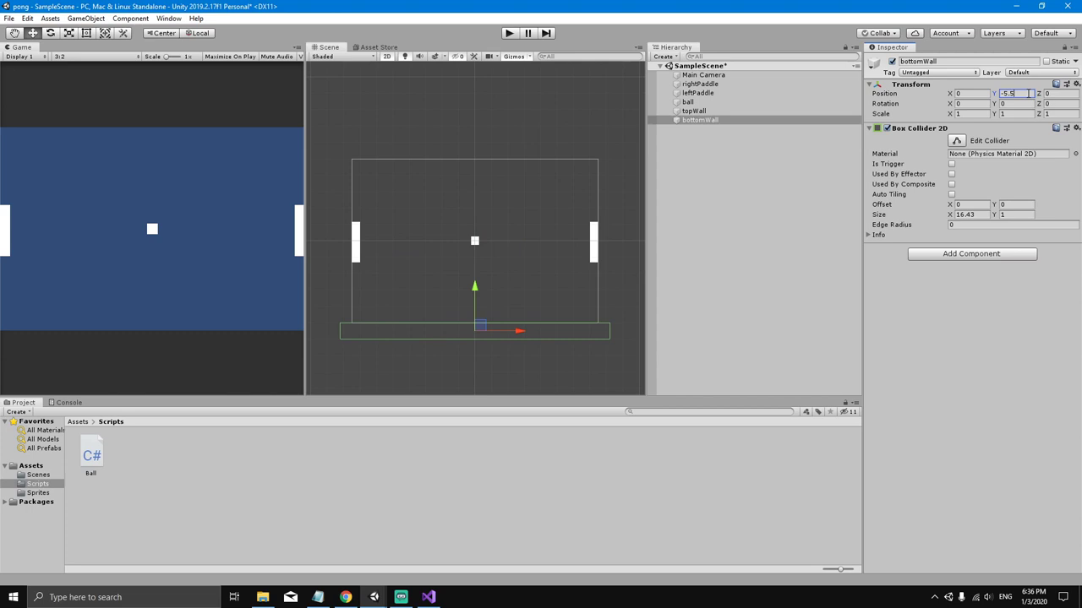
# Select topWall and bottomWall together to compare them, then deselect both.
pyautogui.scroll(2, 494, 327)
pyautogui.scroll(-2, 524, 319)
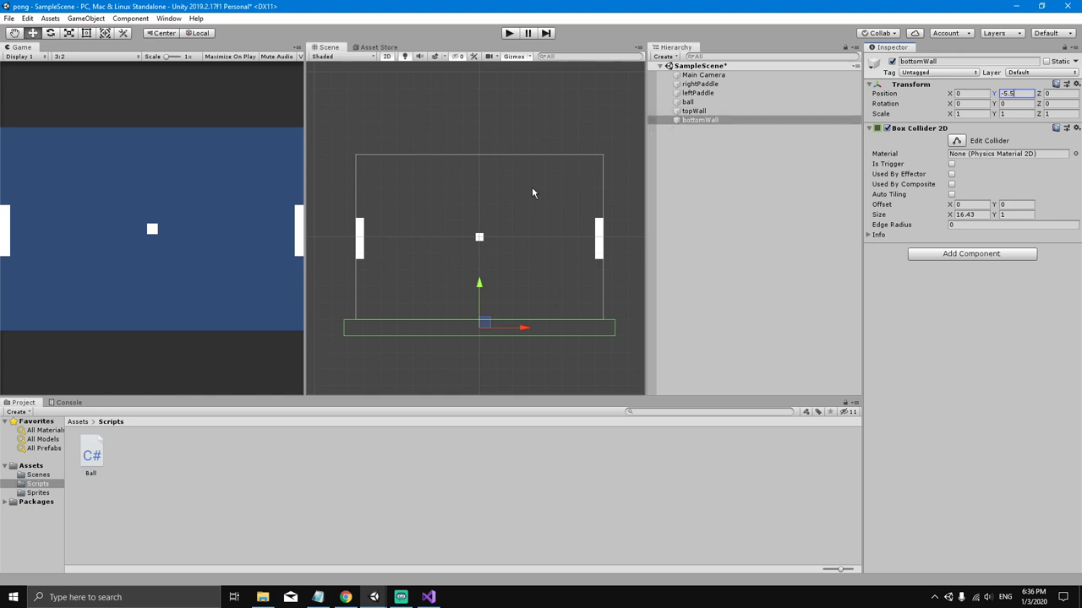
pyautogui.click(703, 111)
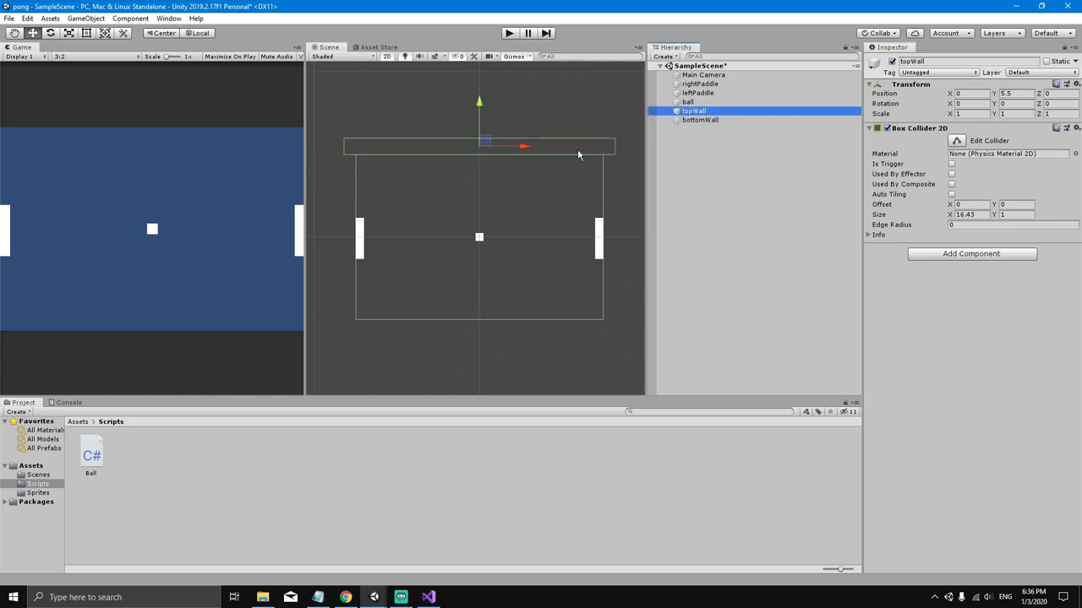
pyautogui.keyDown('ctrl'); pyautogui.click(708, 120); pyautogui.keyUp('ctrl')
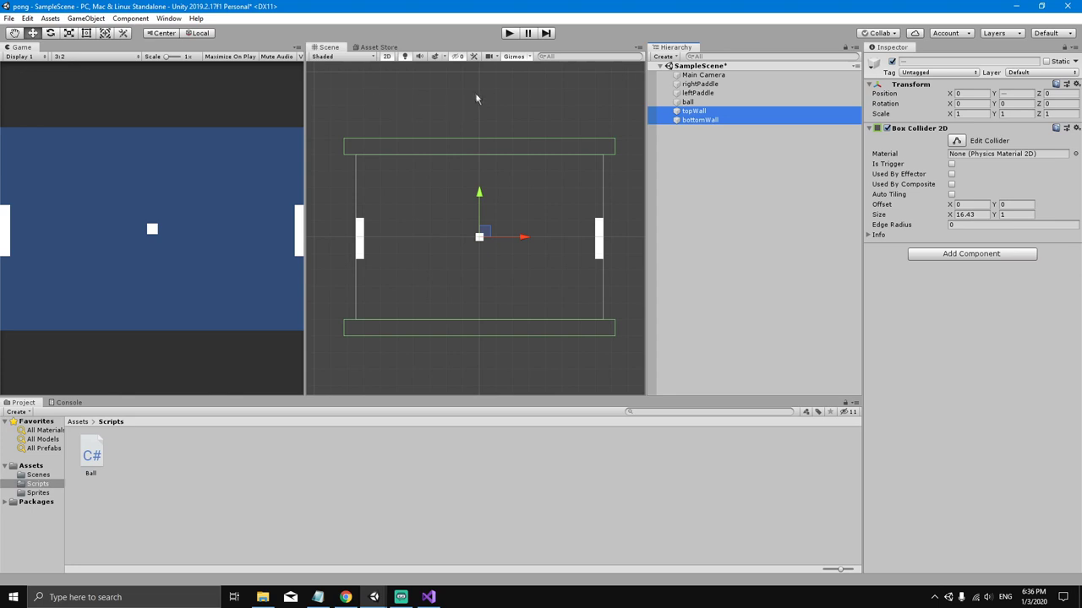
pyautogui.click(434, 97)
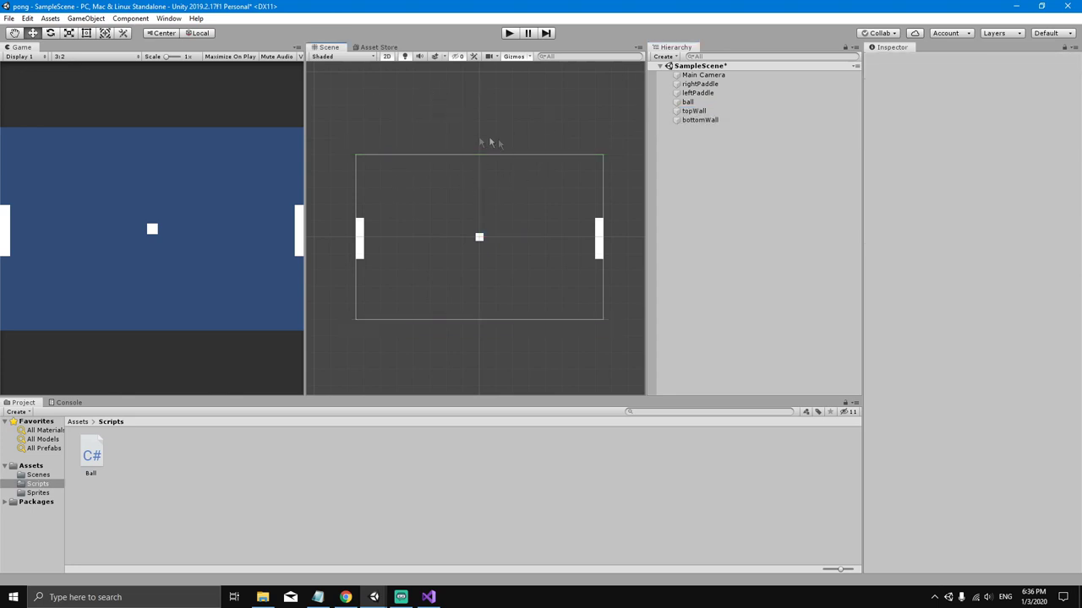
pyautogui.click(698, 110)
pyautogui.click(708, 120)
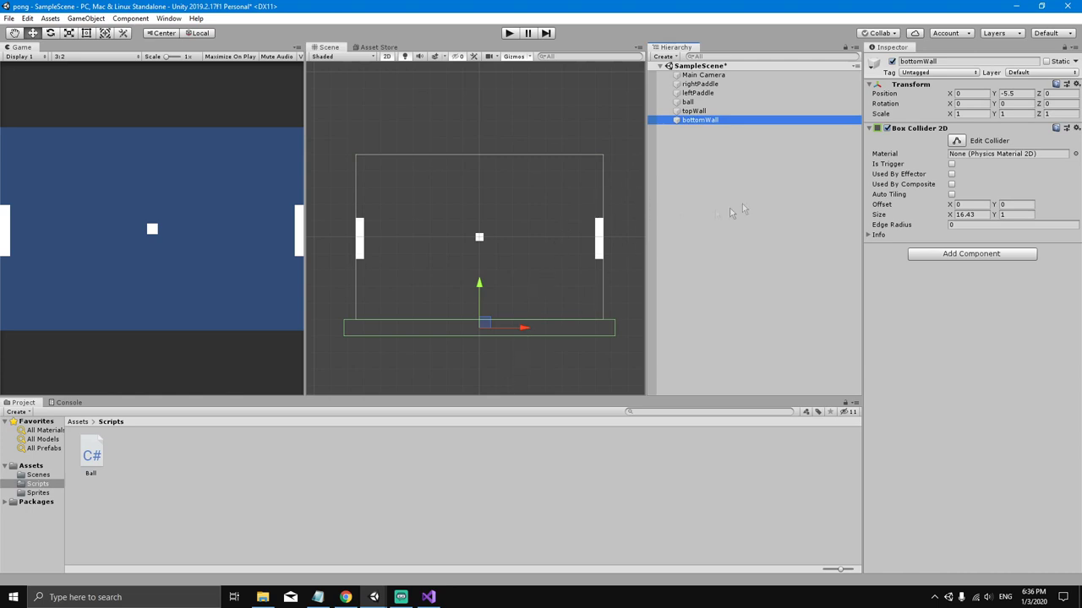
pyautogui.click(743, 102)
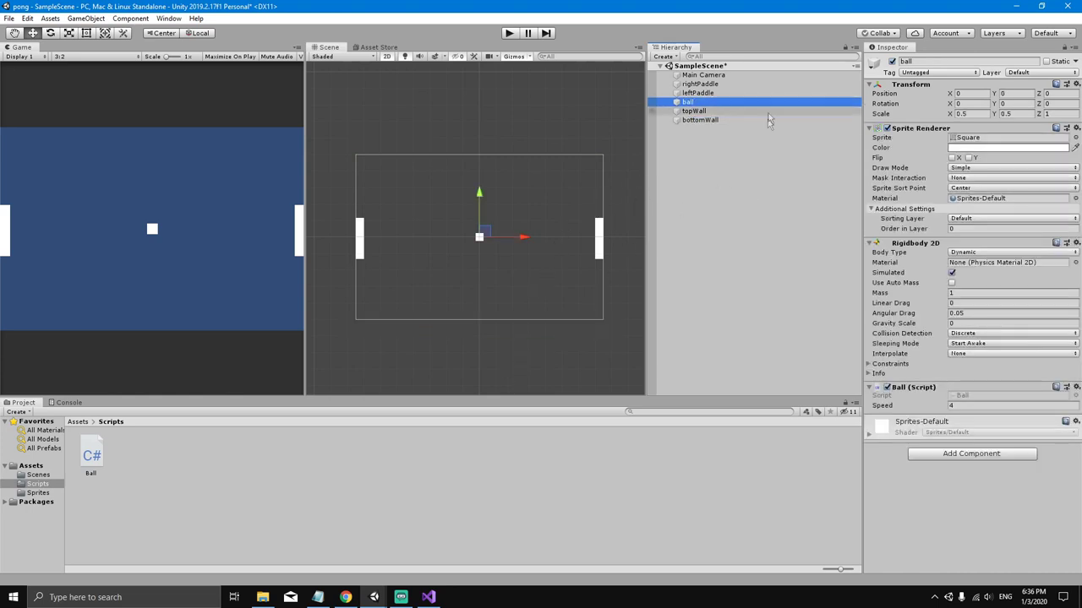
pyautogui.click(965, 455)
pyautogui.write('box')
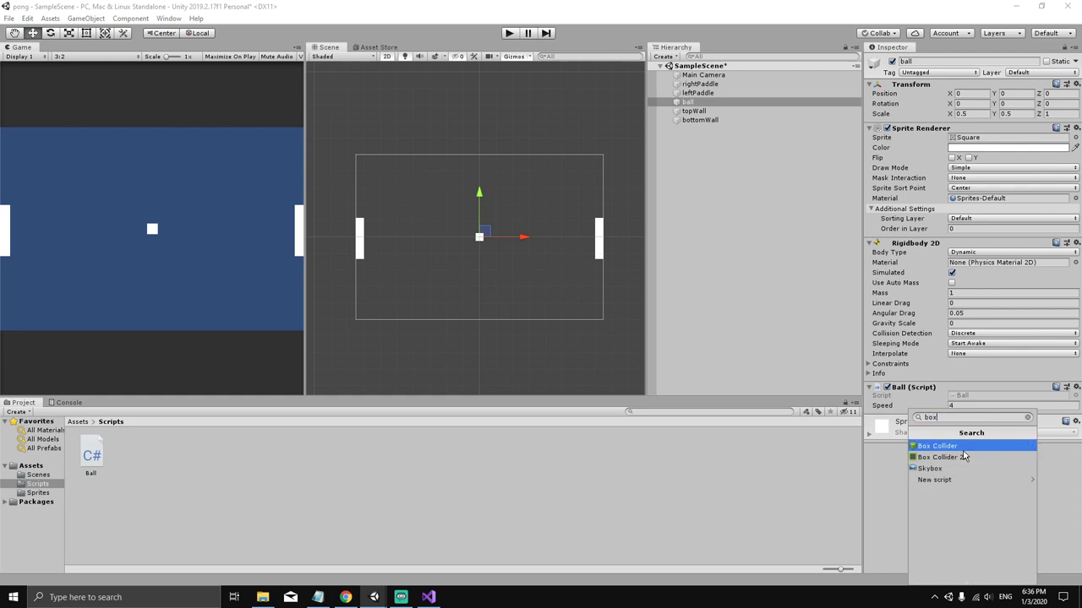
pyautogui.click(748, 452)
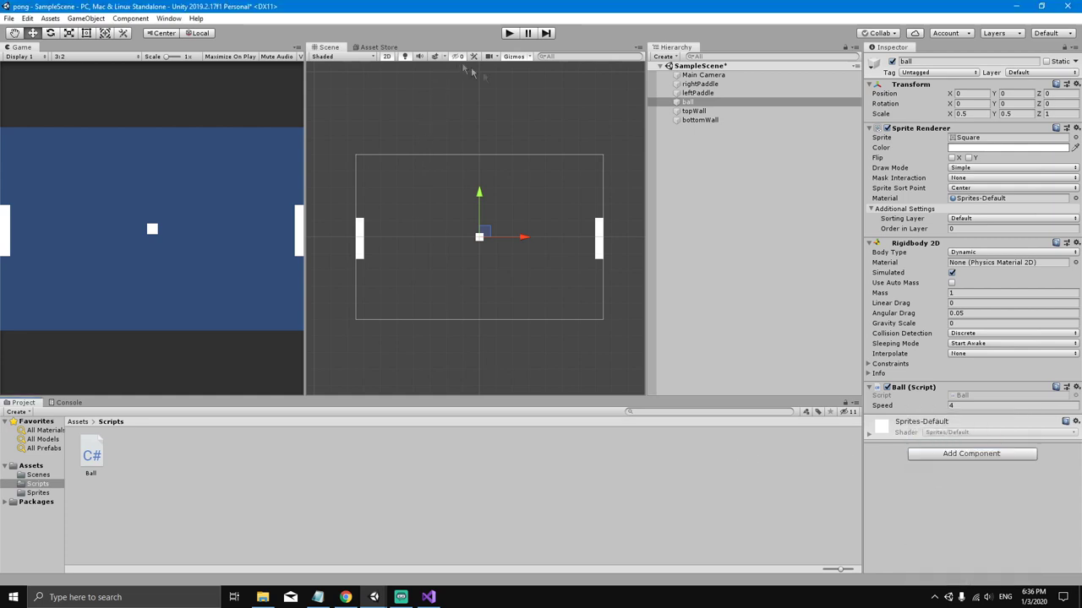
pyautogui.moveTo(311, 175); pyautogui.dragTo(358, 151)
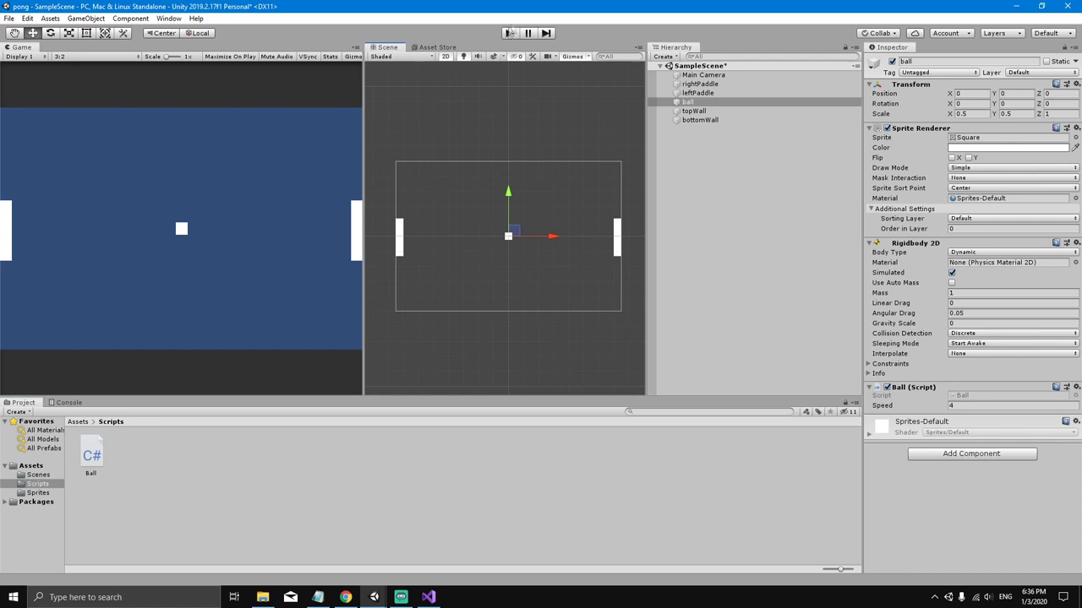
pyautogui.hotkey('ctrl', 'p')
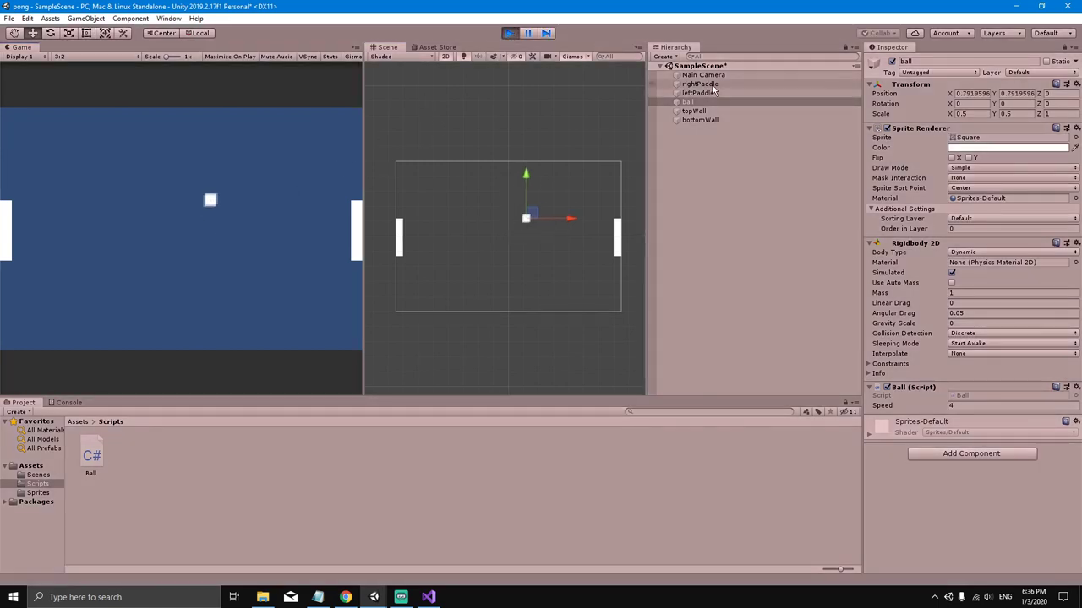
pyautogui.click(706, 112)
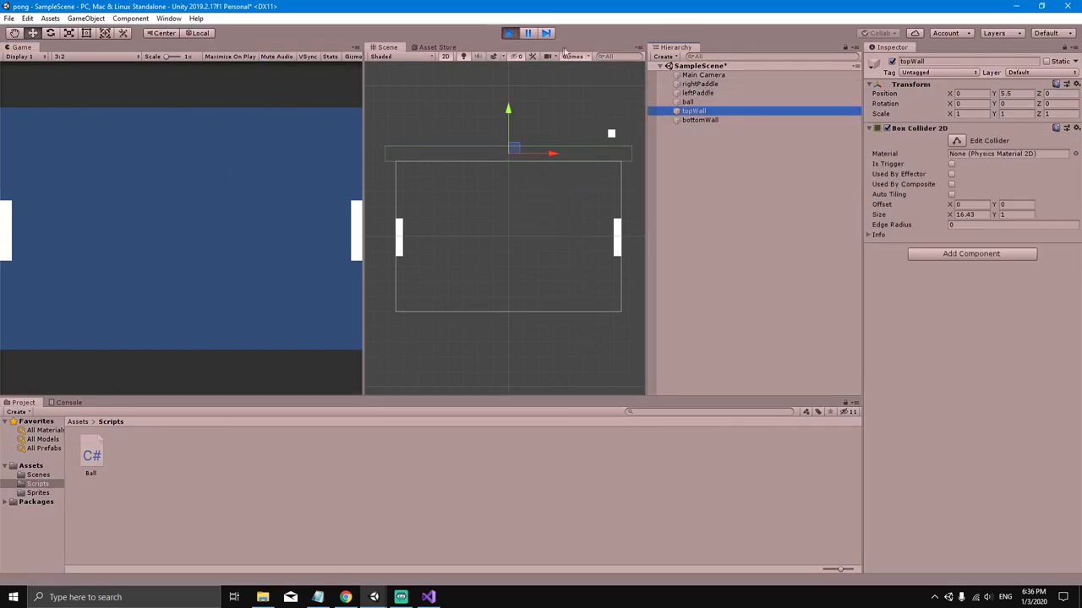
pyautogui.hotkey('ctrl', 'p')
pyautogui.moveTo(363, 182); pyautogui.dragTo(304, 178)
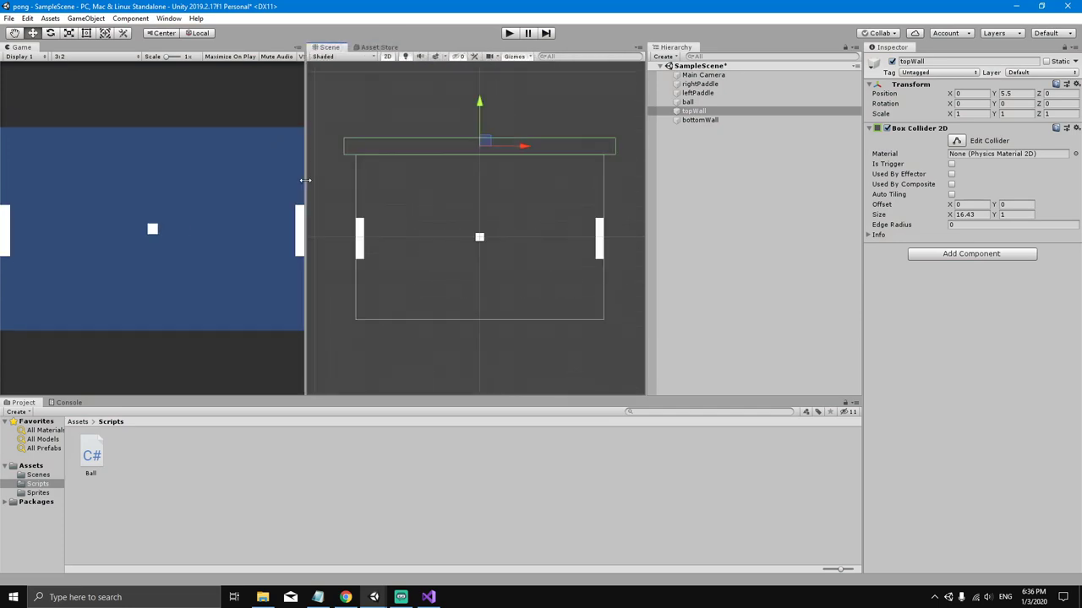
pyautogui.click(688, 101)
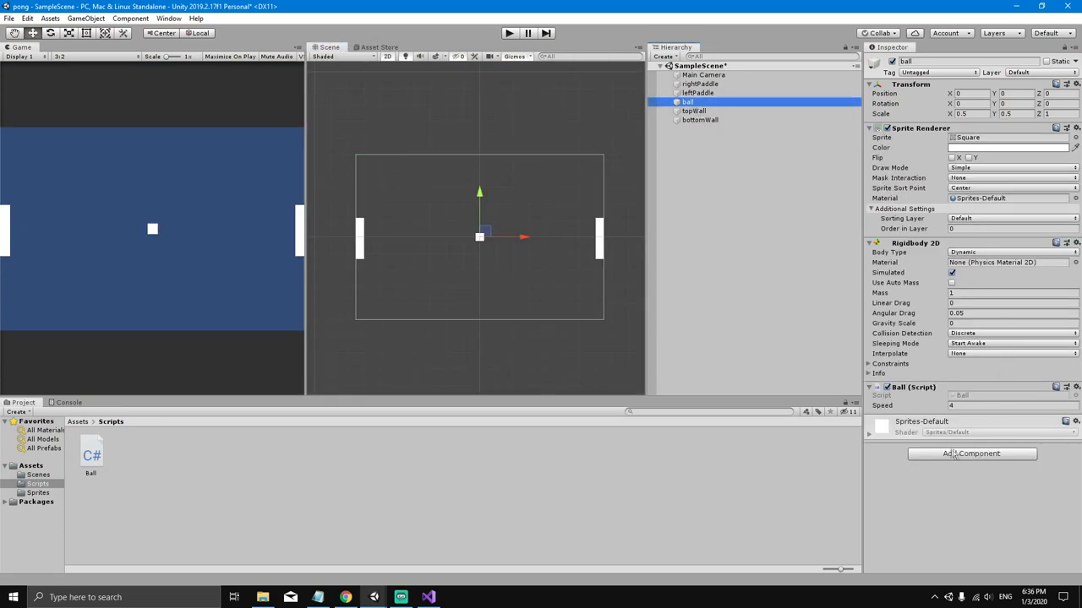
# Add a Box Collider 2D to the ball through the 'box' component search.
pyautogui.click(948, 454)
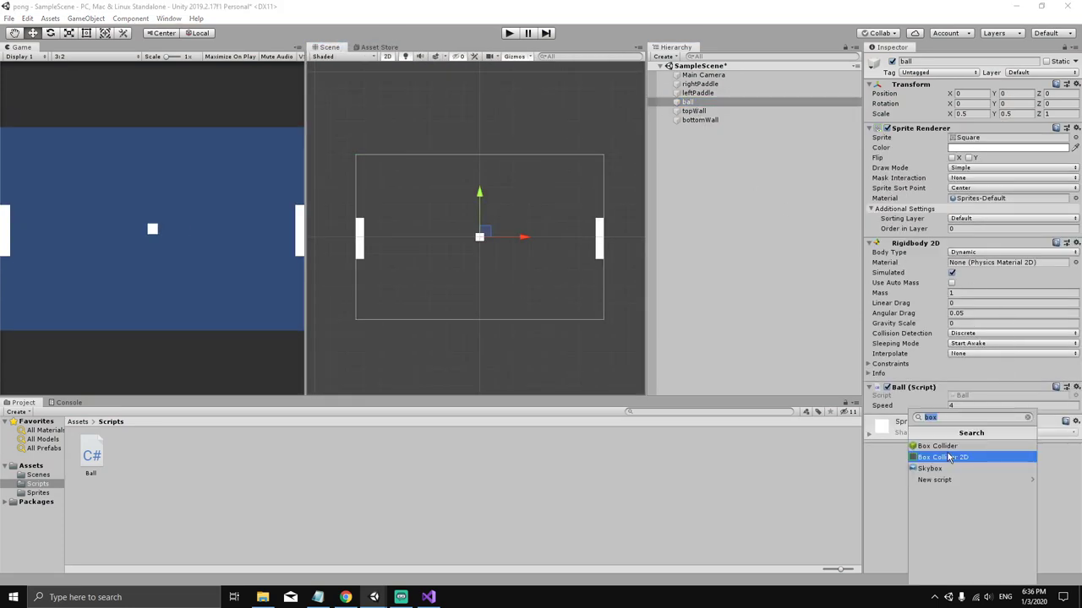
pyautogui.write('box')
pyautogui.click(948, 457)
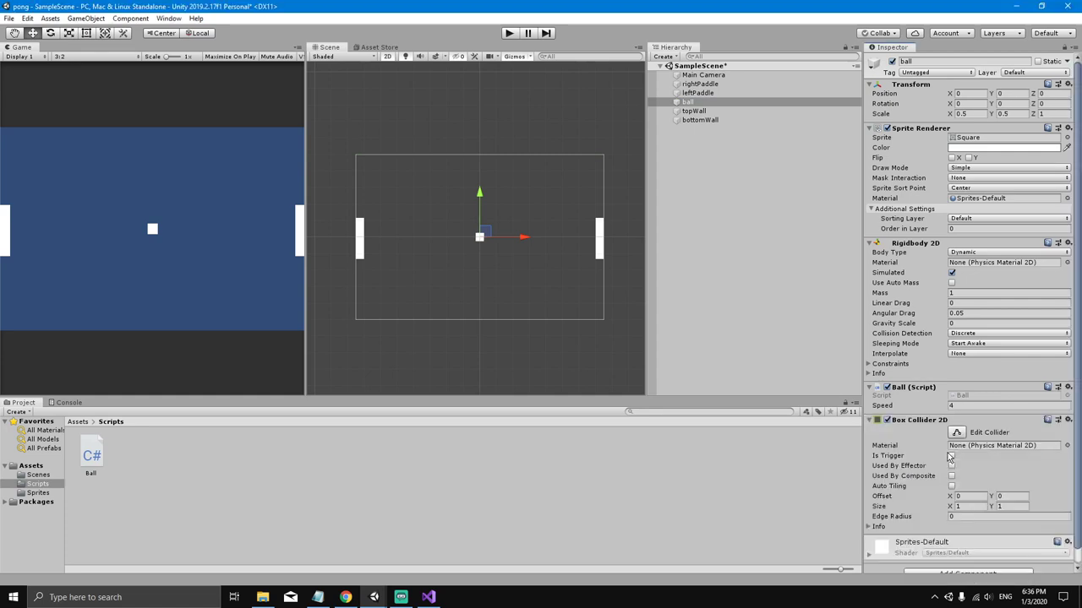
# Play the scene to test the ball's collider, then stop the run.
pyautogui.click(509, 33)
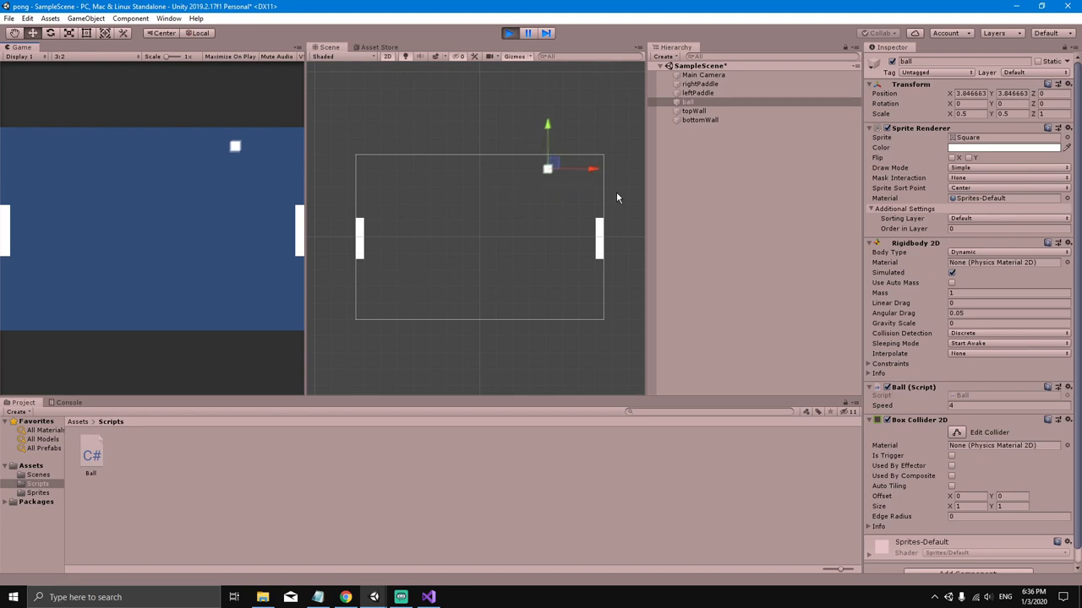
pyautogui.moveTo(582, 163); pyautogui.dragTo(512, 184, button='middle')
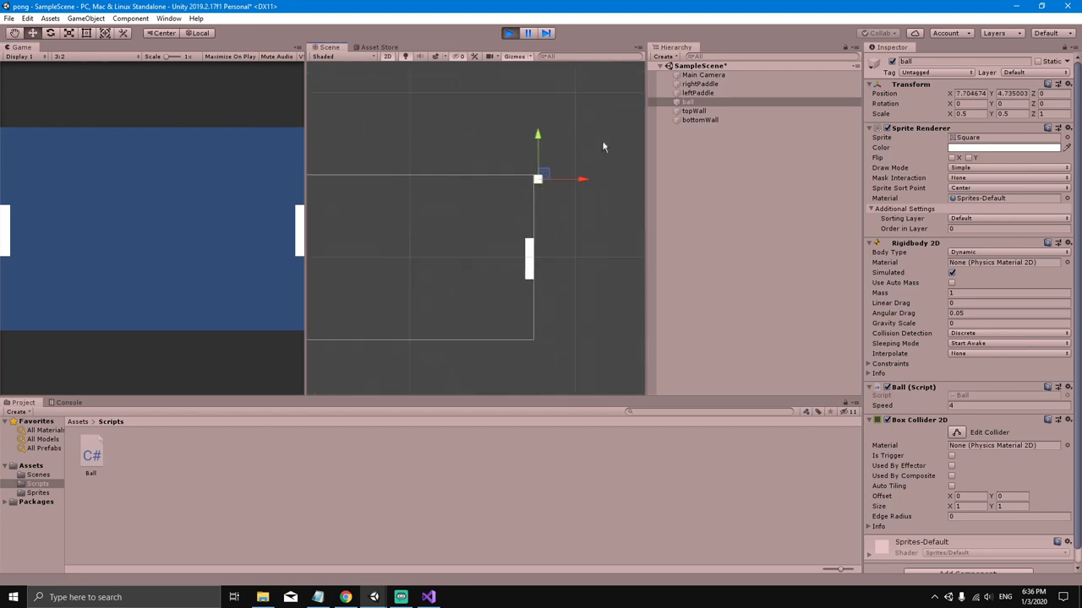
pyautogui.click(508, 33)
pyautogui.moveTo(419, 227); pyautogui.dragTo(491, 211, button='middle')
pyautogui.scroll(1, 490, 212)
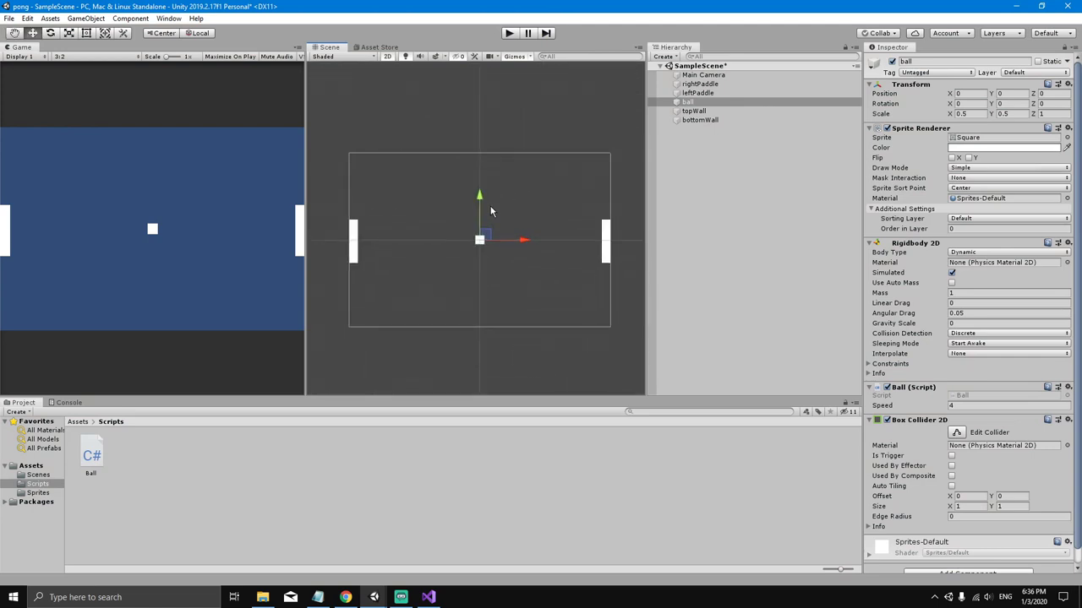
pyautogui.click(696, 104)
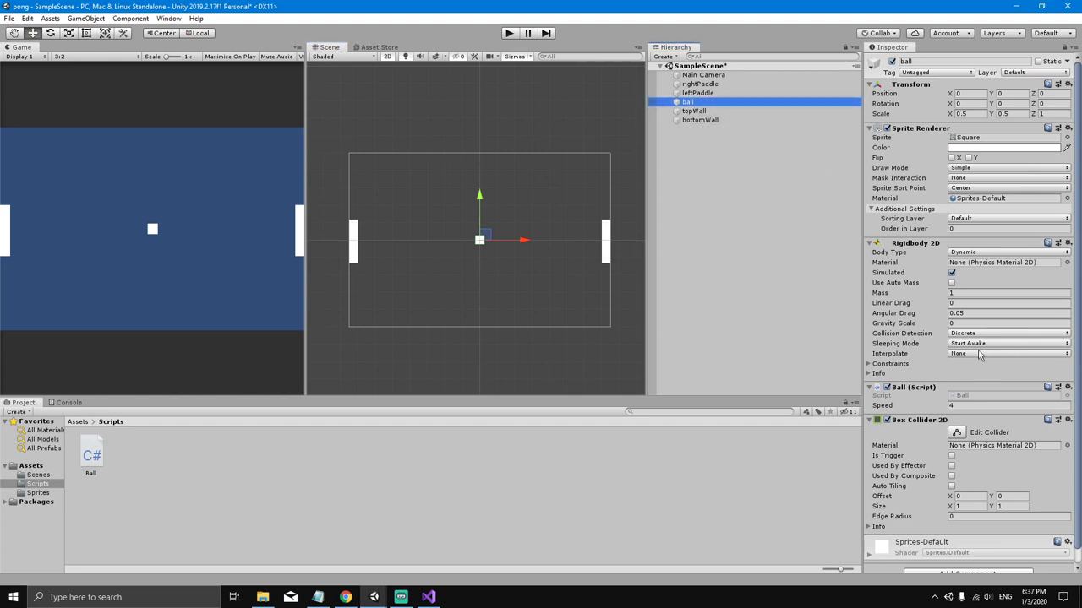
# Tick Freeze Rotation Z under the ball's Rigidbody 2D Constraints.
pyautogui.scroll(-1, 980, 347)
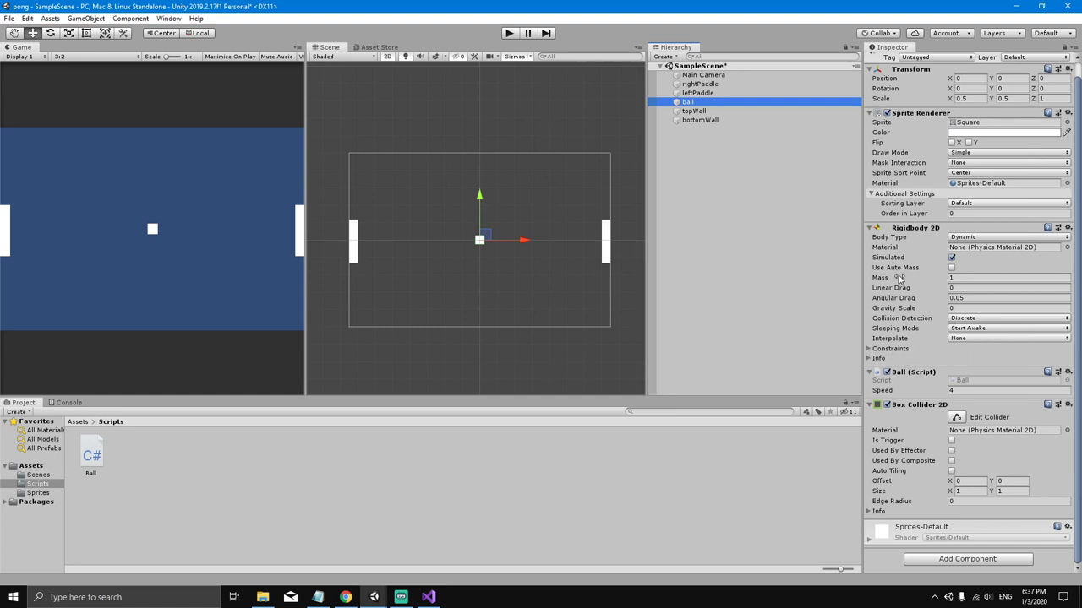
pyautogui.click(869, 349)
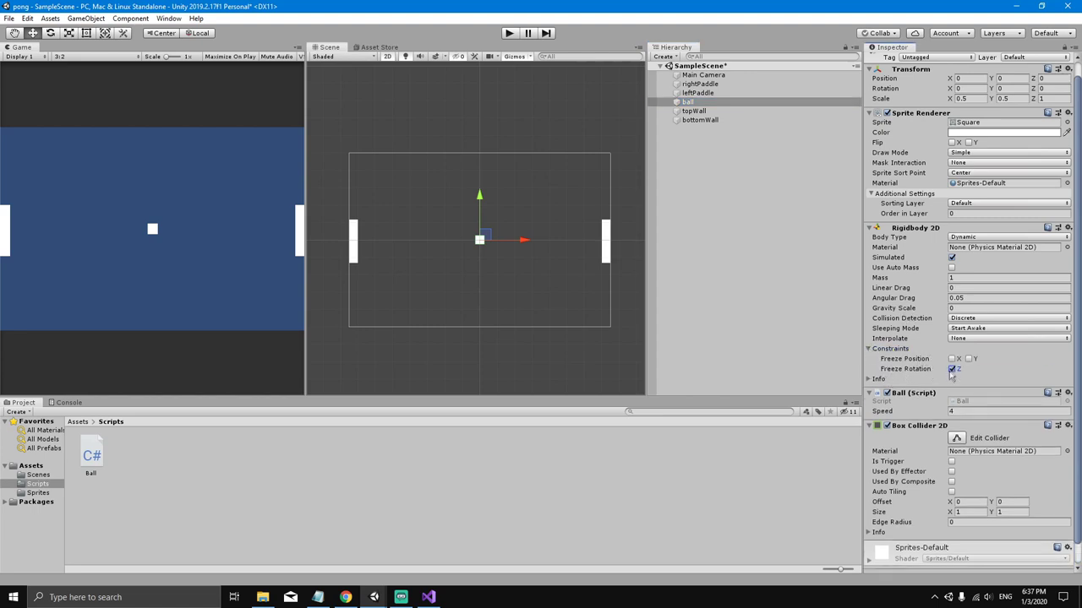
pyautogui.click(871, 350)
# Run another play test with the scene view following the ball, then stop it.
pyautogui.click(508, 33)
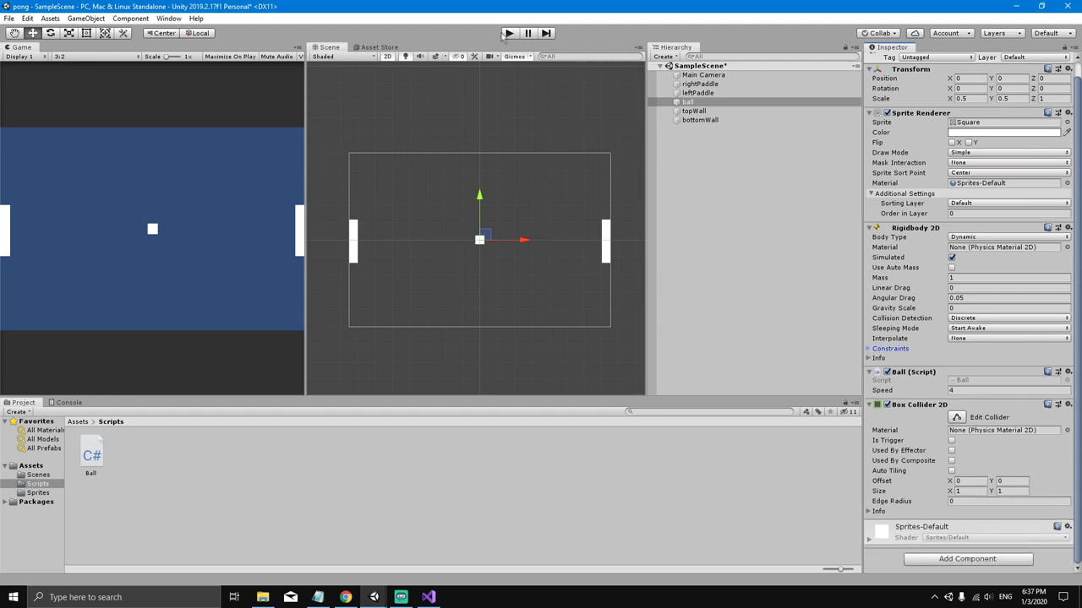
pyautogui.hotkey('shift', 'f')
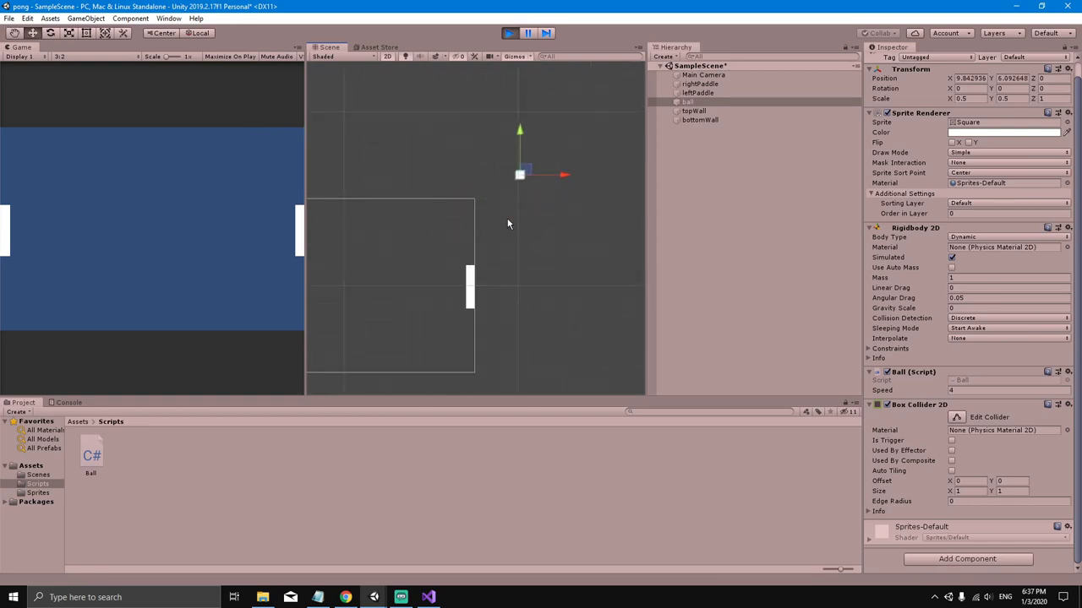
pyautogui.scroll(2, 575, 208)
pyautogui.scroll(-5, 576, 208)
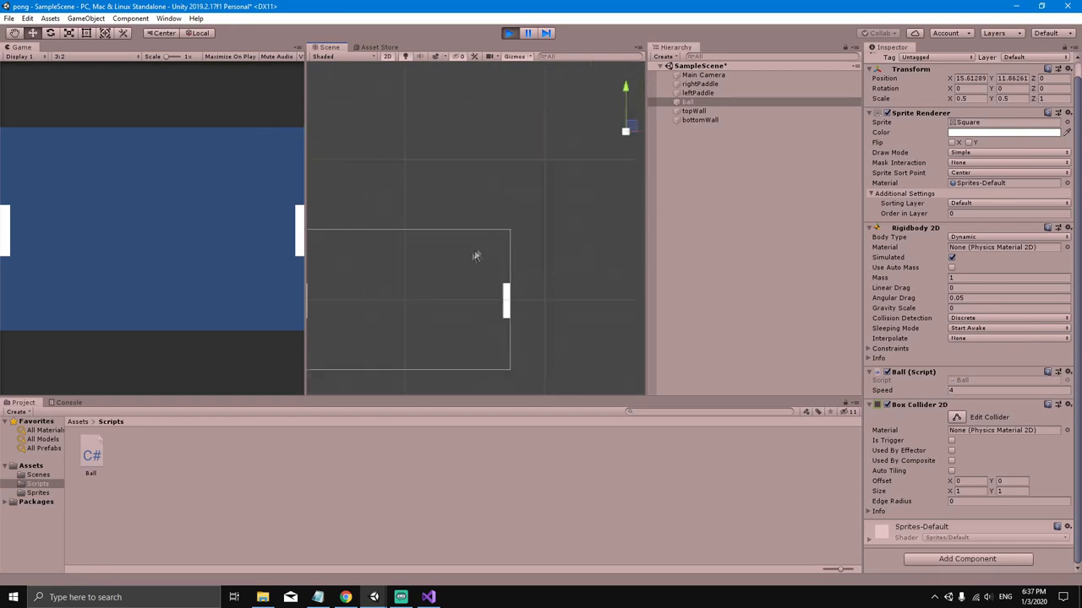
pyautogui.click(509, 32)
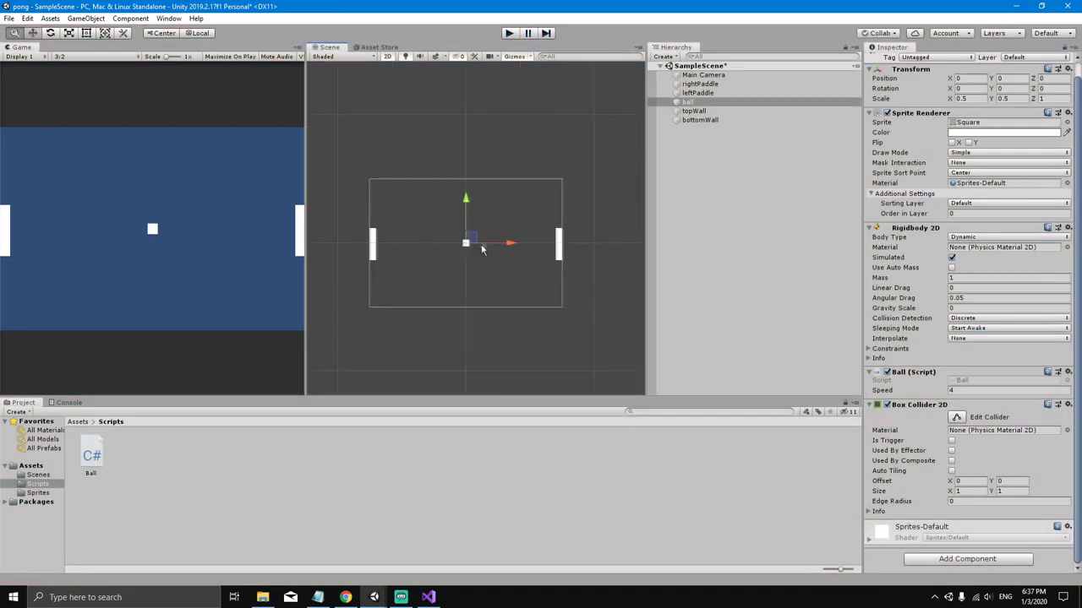